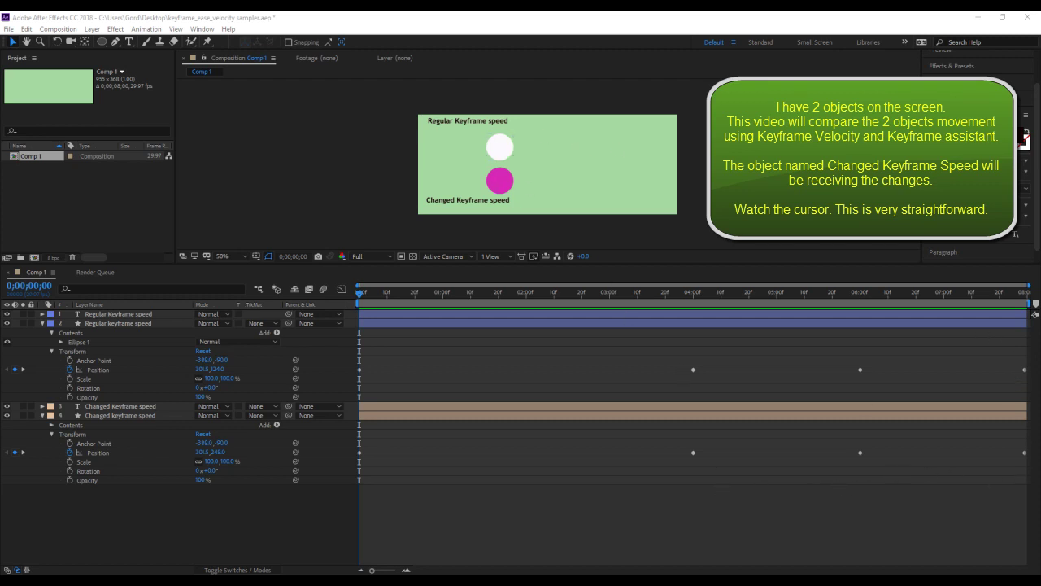
Step: Apply Easy Ease to layer 4's 4-second Position keyframe, then preview from 0;00;02;14
key(space)
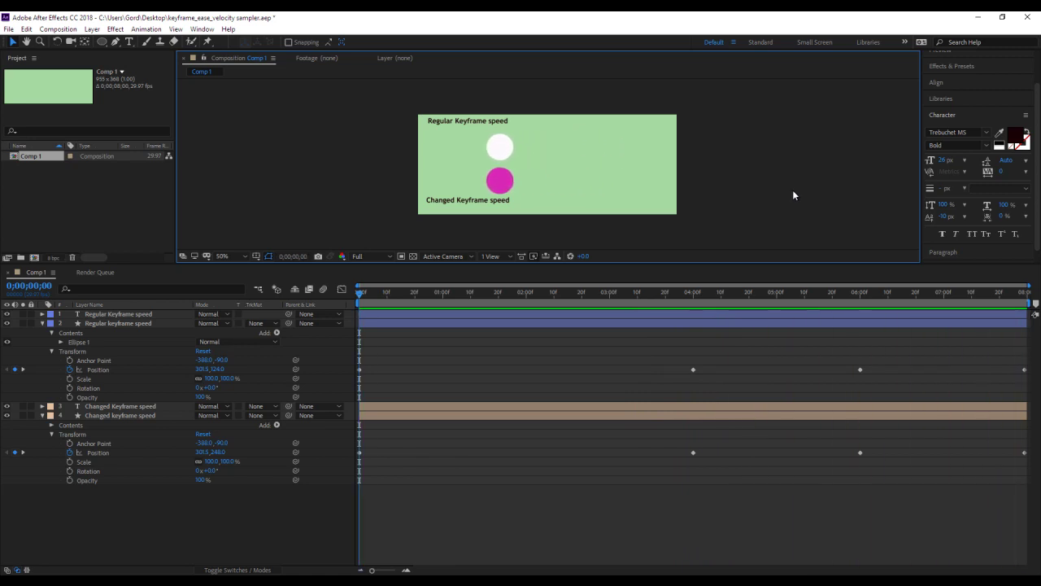
click(693, 453)
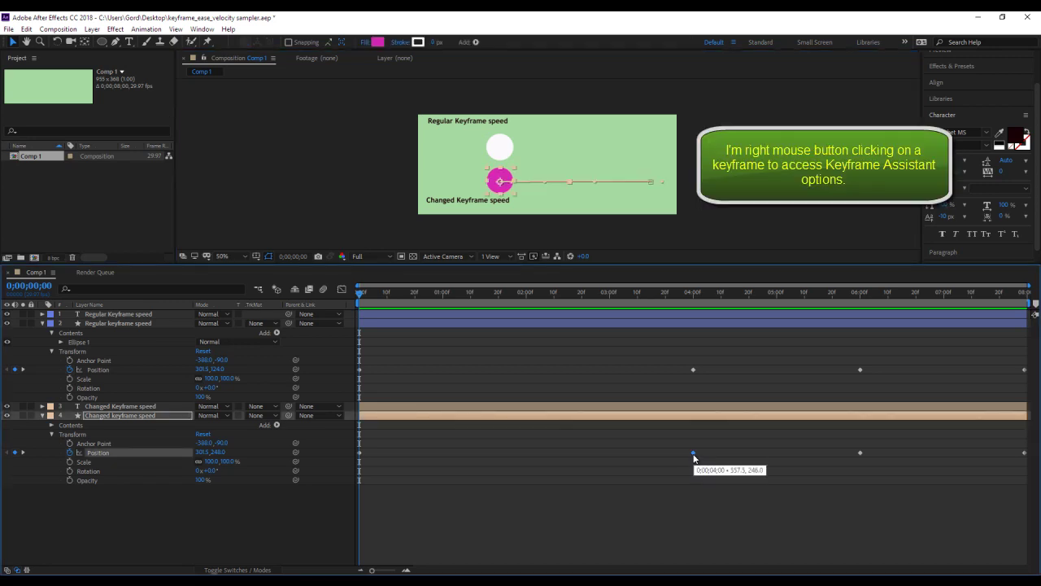
right_click(693, 453)
mouse_move(719, 452)
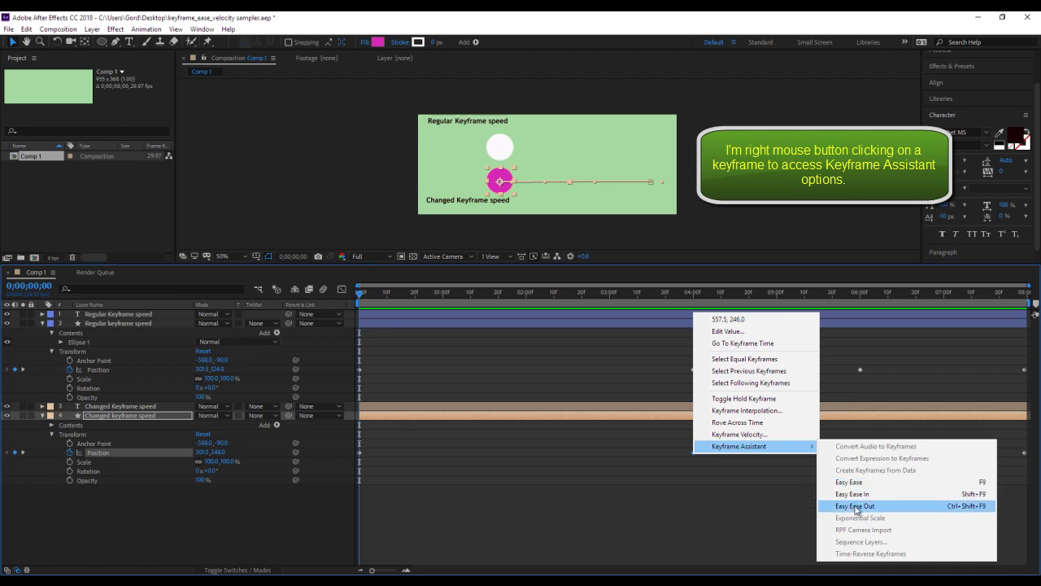
click(854, 498)
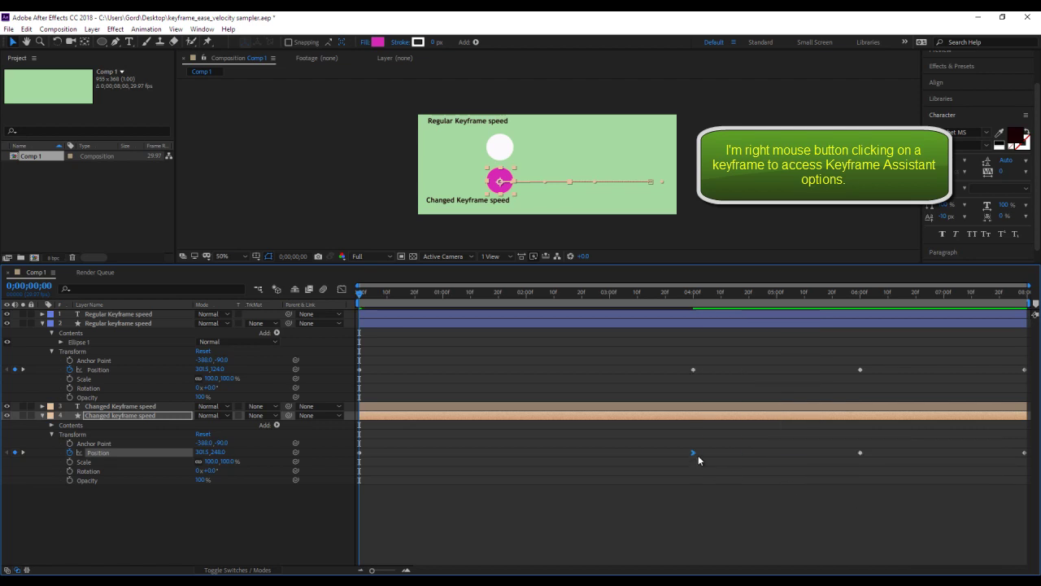
click(566, 299)
key(space)
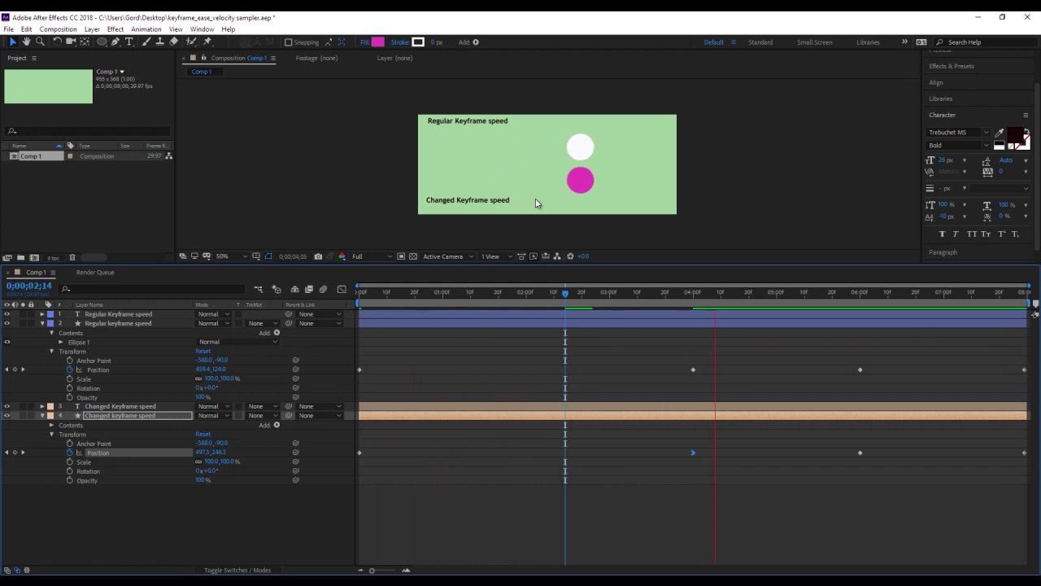
Step: Apply Easy Ease Out to layer 4's 6-second Position keyframe and replay from the start
click(708, 213)
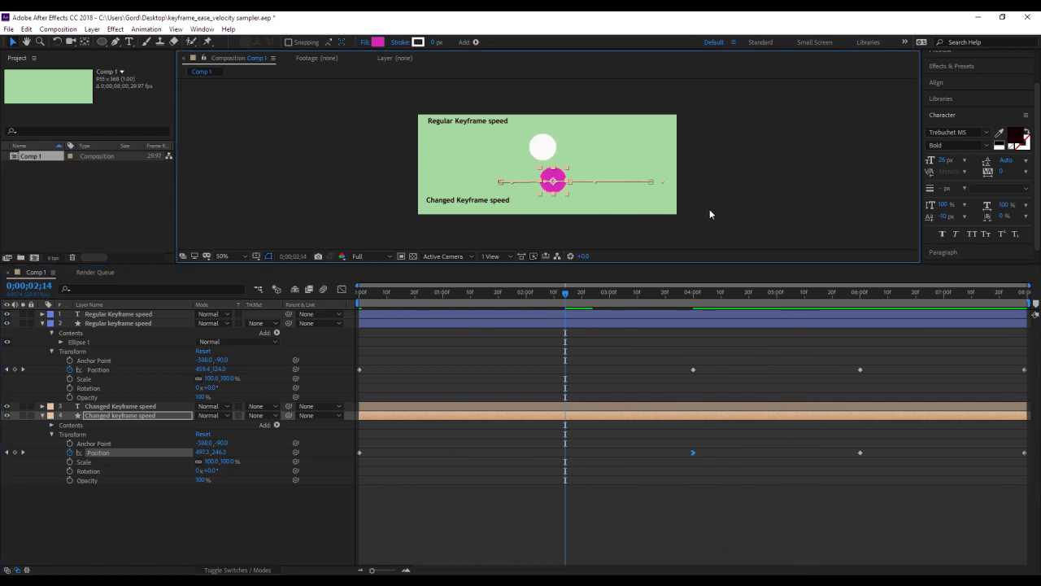
click(861, 453)
right_click(860, 453)
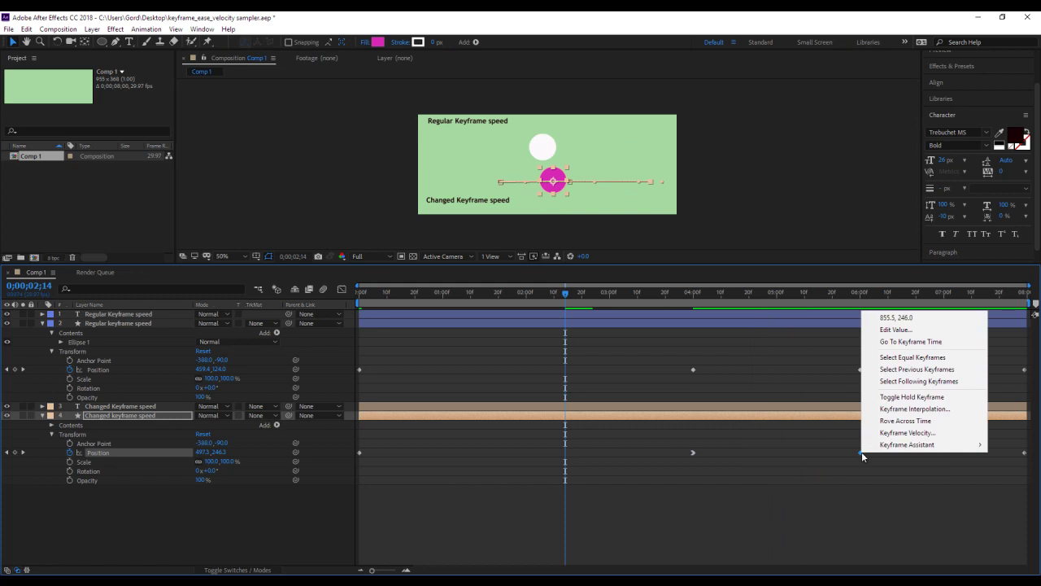
mouse_move(887, 446)
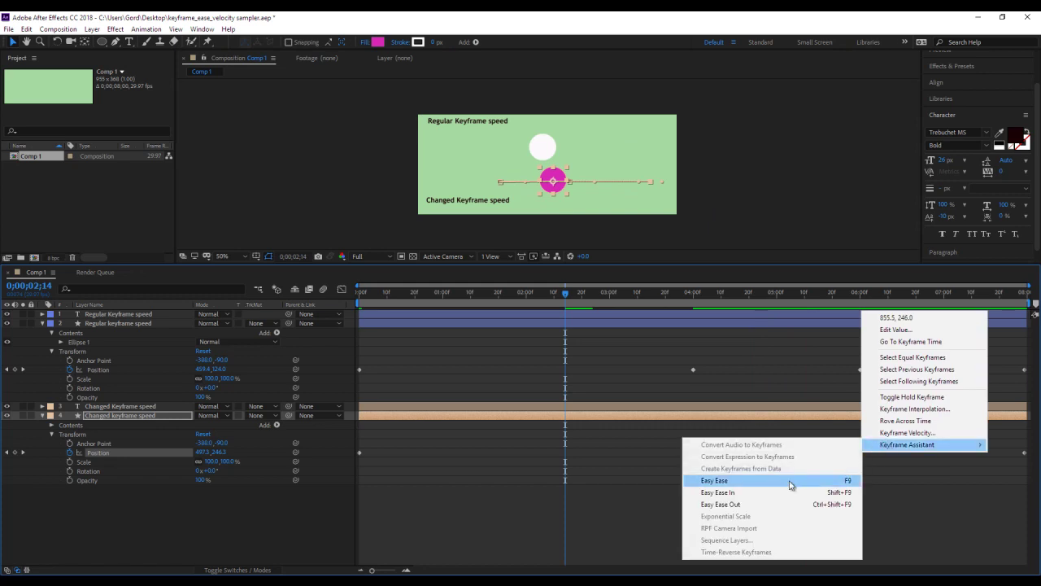
click(781, 509)
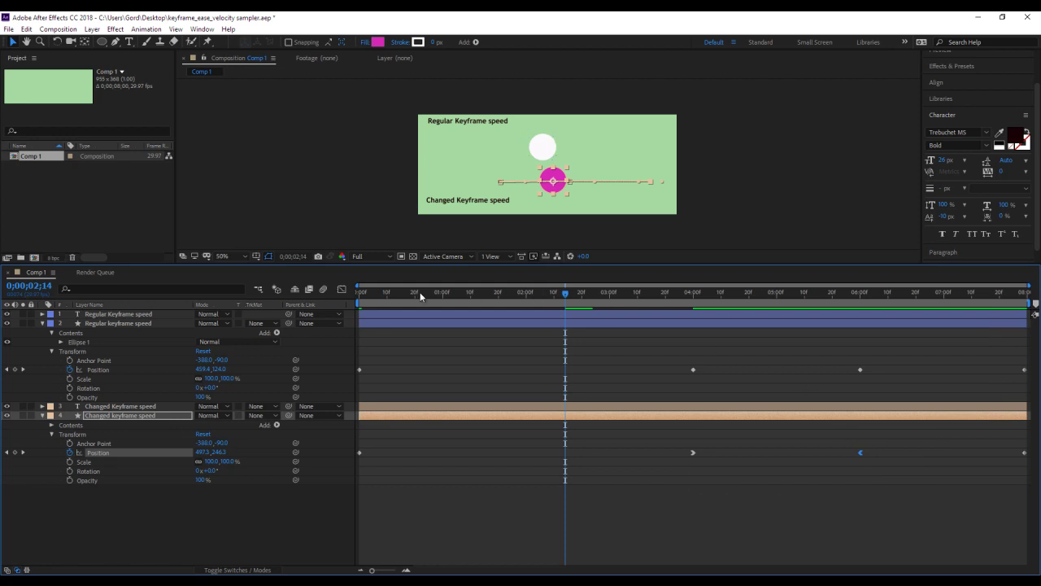
key(space)
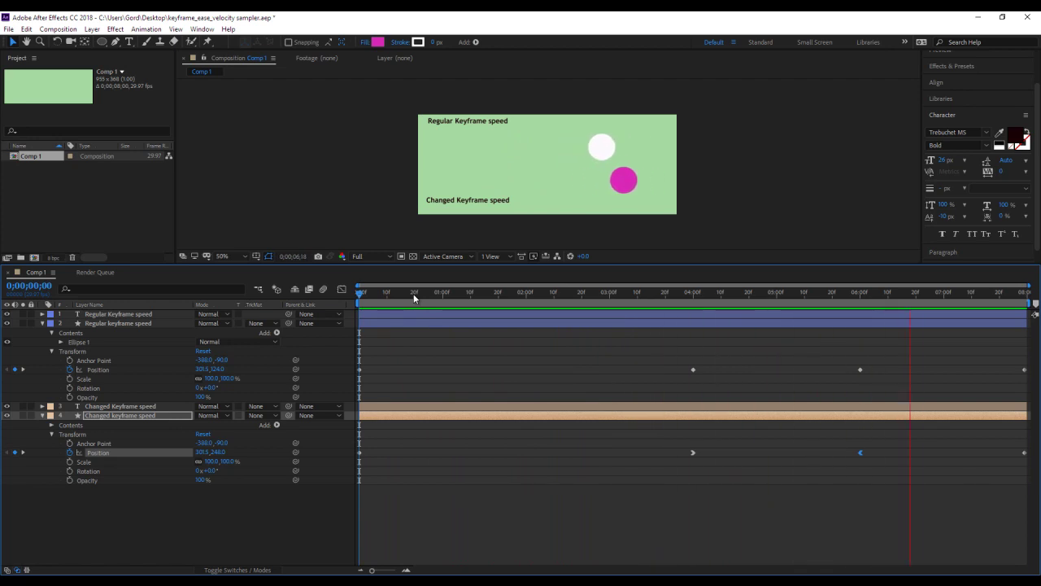
Step: Add Position keyframes at 0;00;01;26 to both the regular and changed circles
click(321, 161)
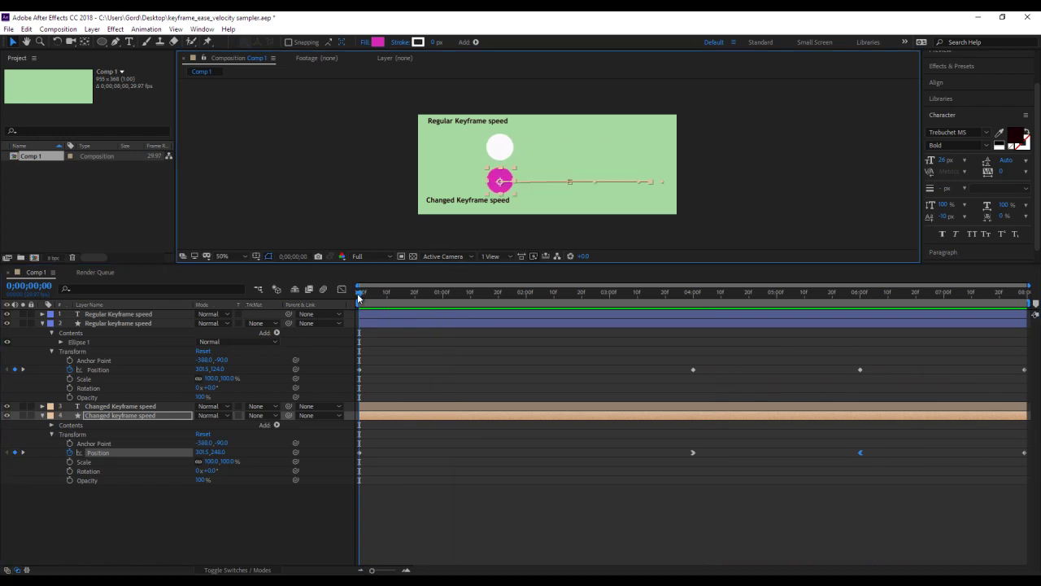
drag(361, 294, 514, 297)
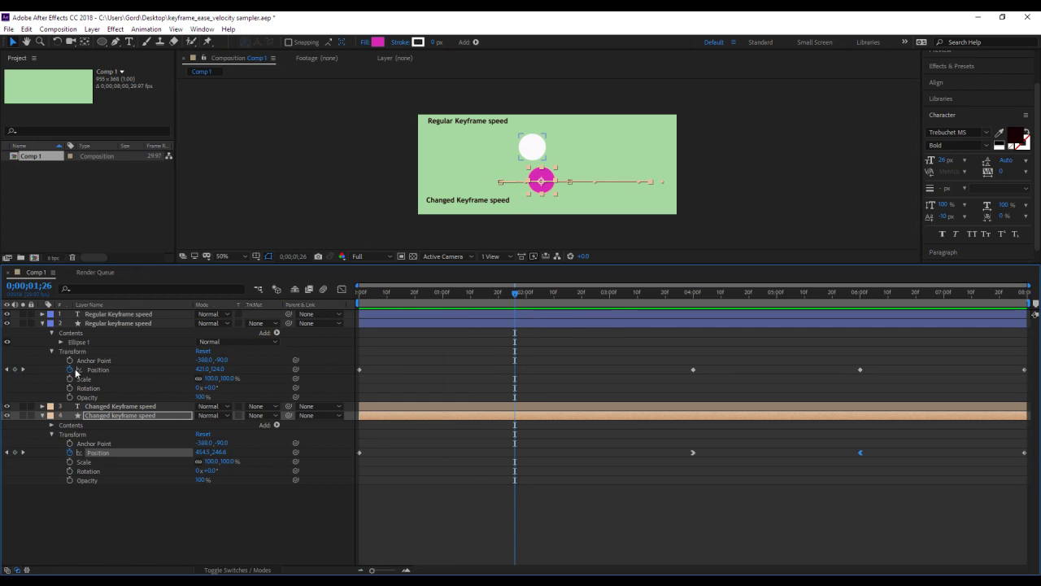
click(15, 370)
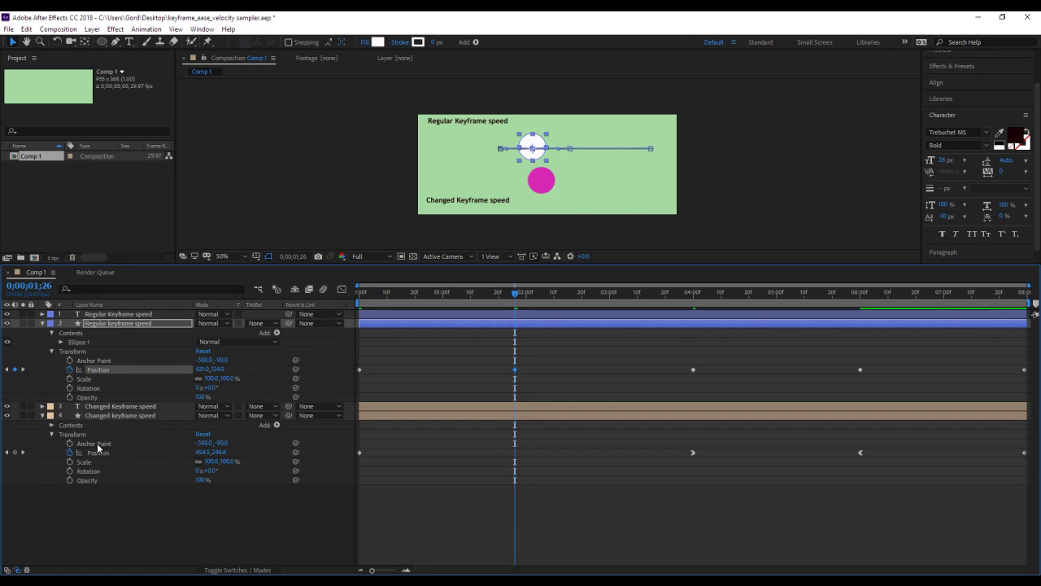
click(14, 452)
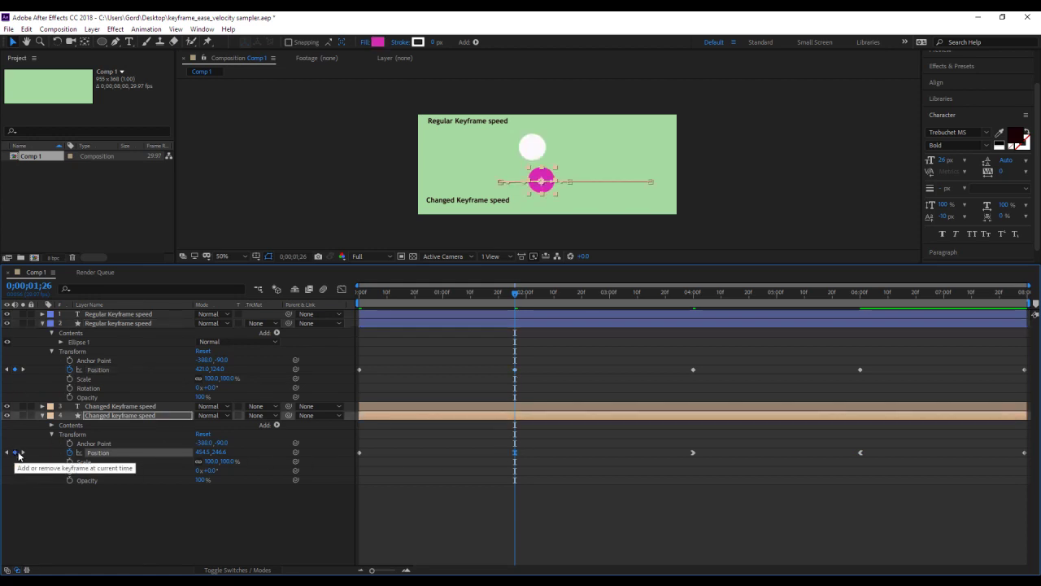
Step: Apply Easy Ease to the changed circle's new 1;26 keyframe and replay from the beginning
right_click(515, 454)
mouse_move(541, 447)
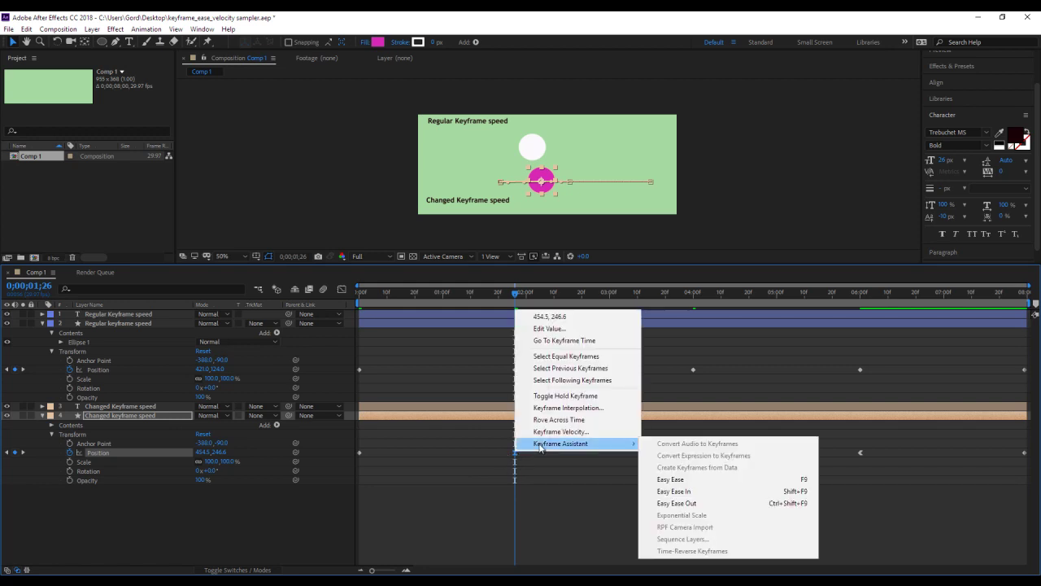
click(680, 480)
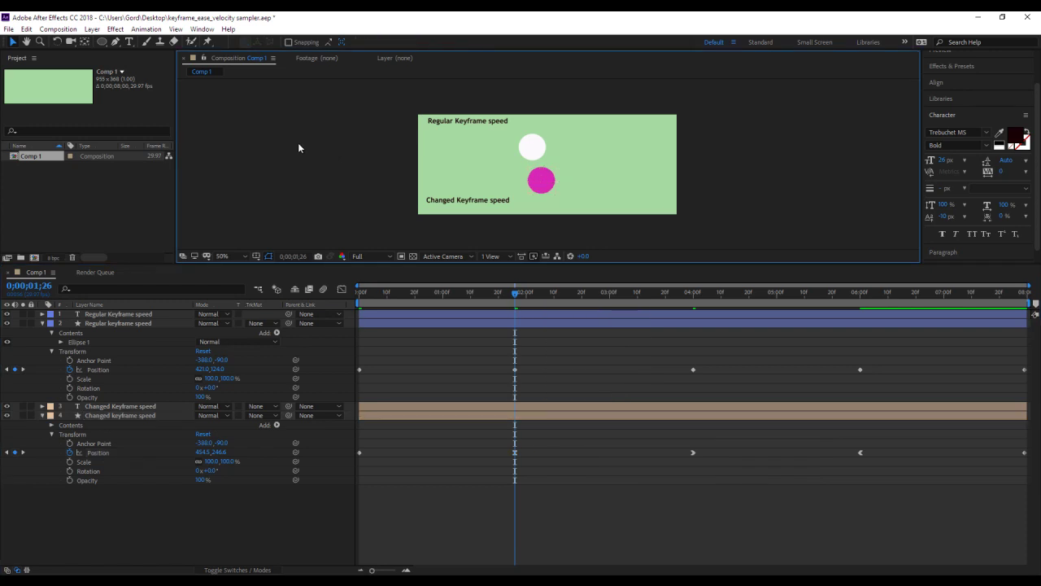
key(Home)
key(space)
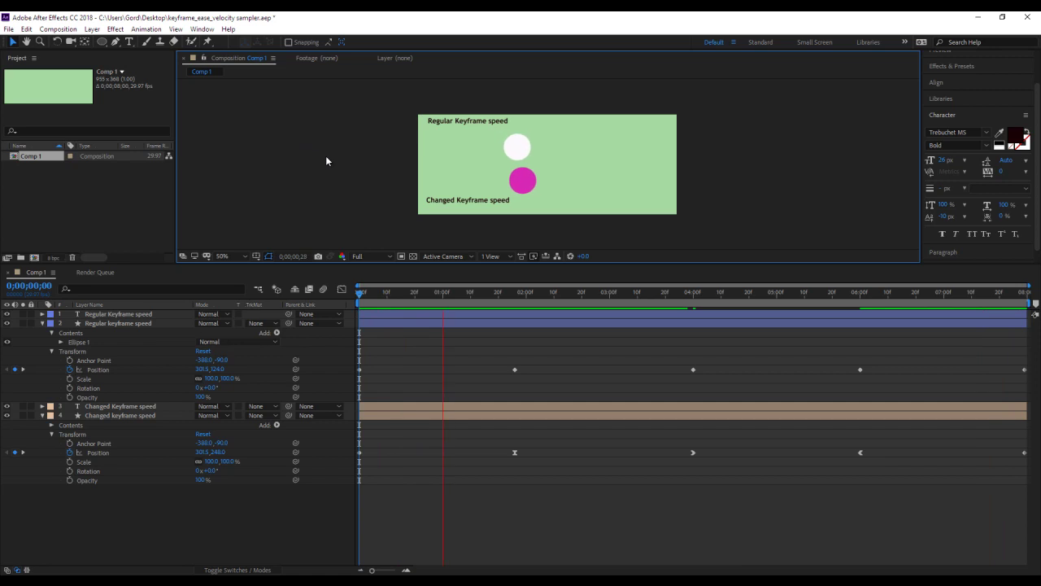
Step: Set the changed circle's first Position keyframe outgoing speed to 10 pixels/sec, then preview
click(360, 454)
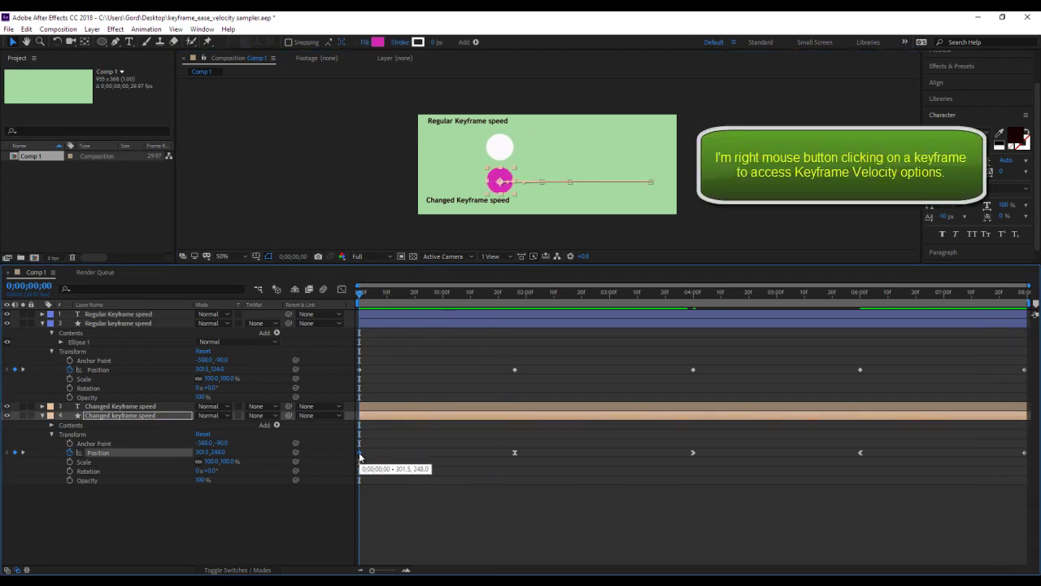
right_click(359, 454)
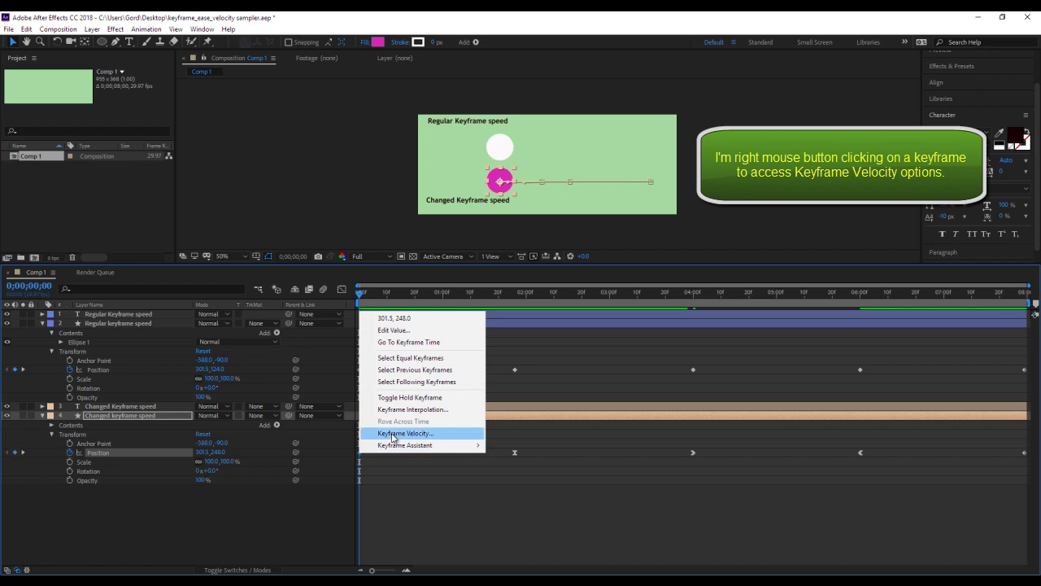
click(392, 437)
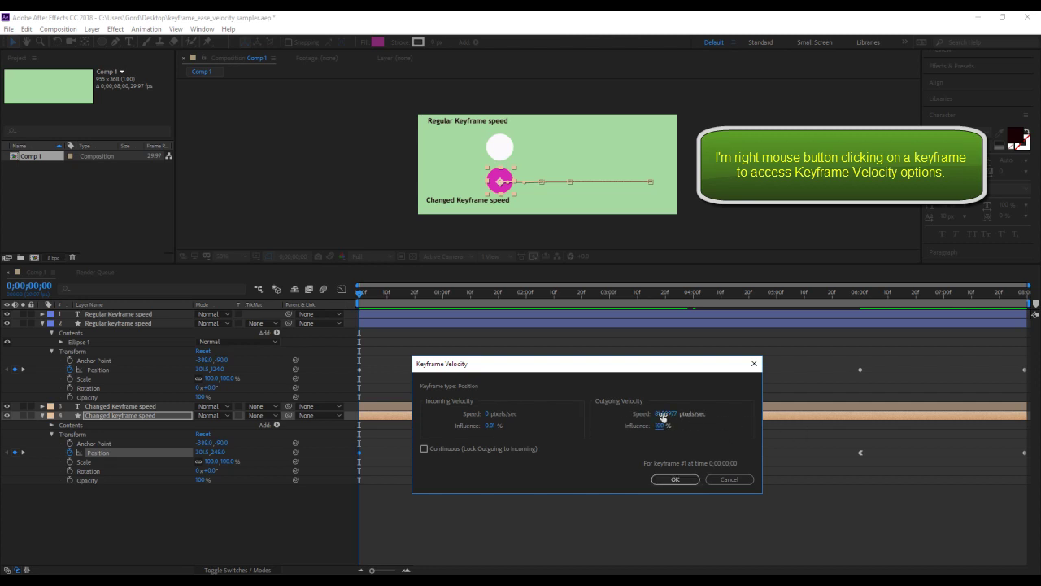
text(1000)
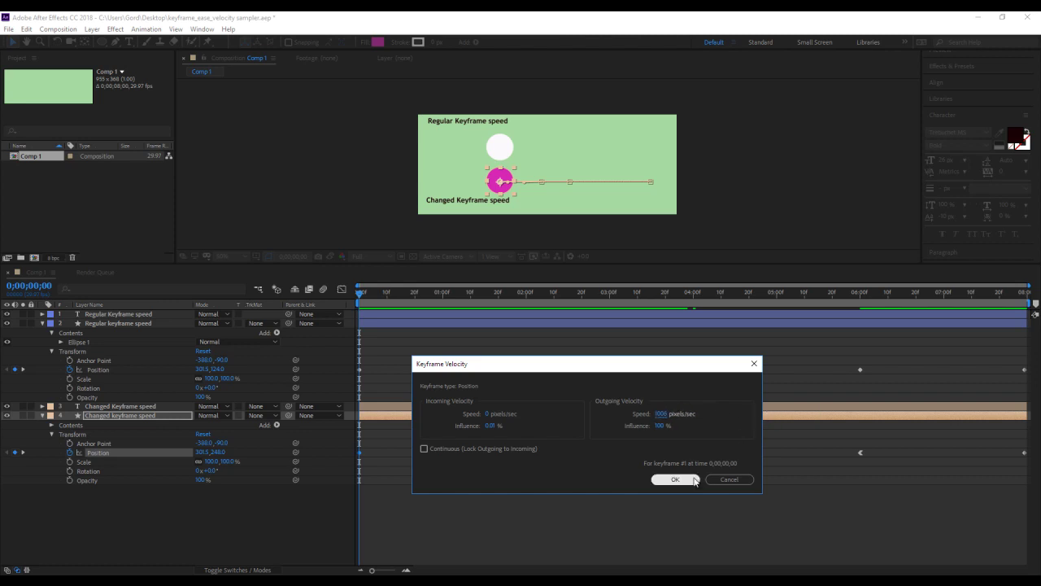
click(694, 480)
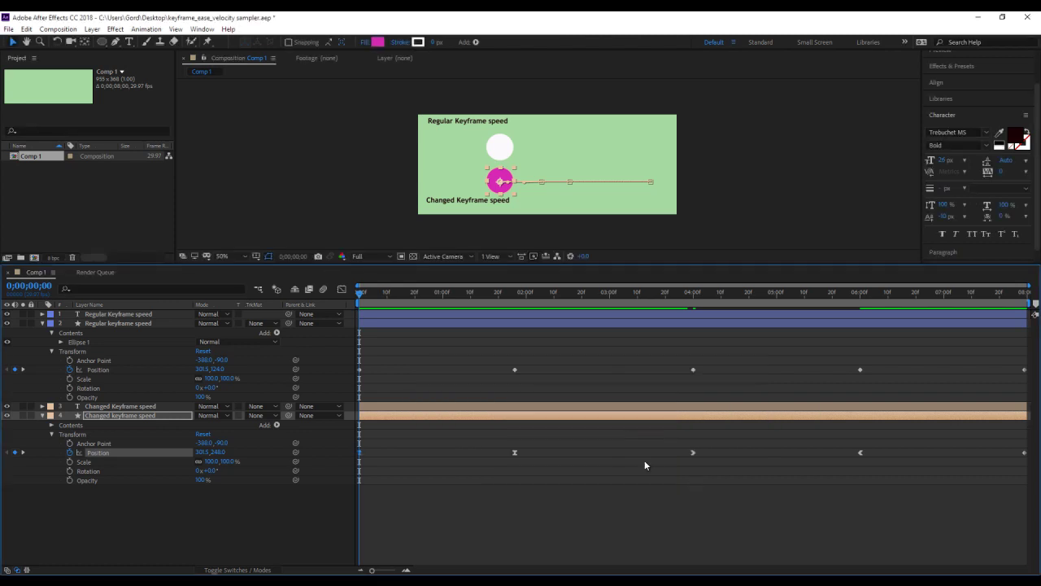
click(325, 203)
key(space)
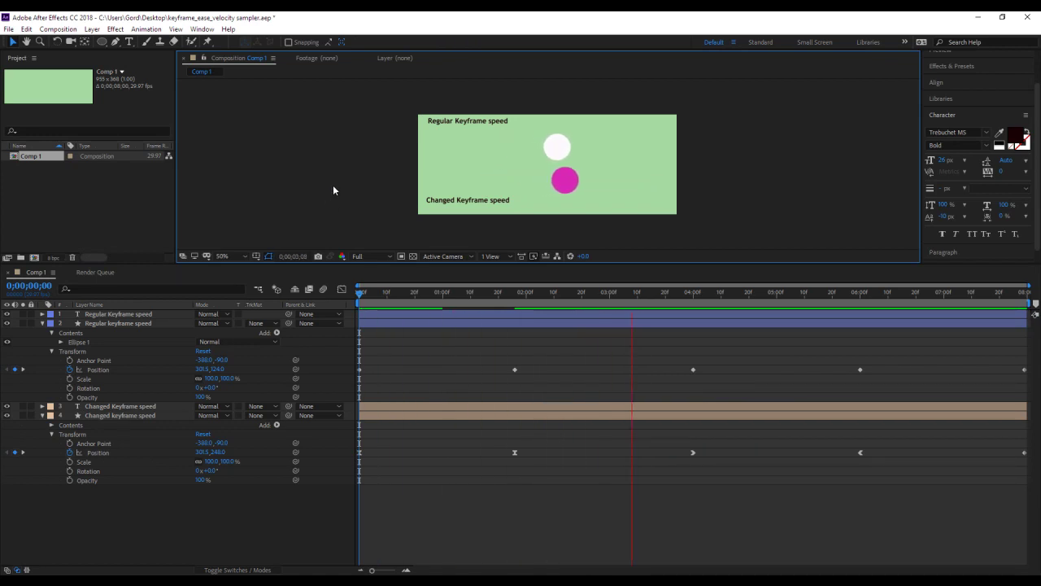
key(space)
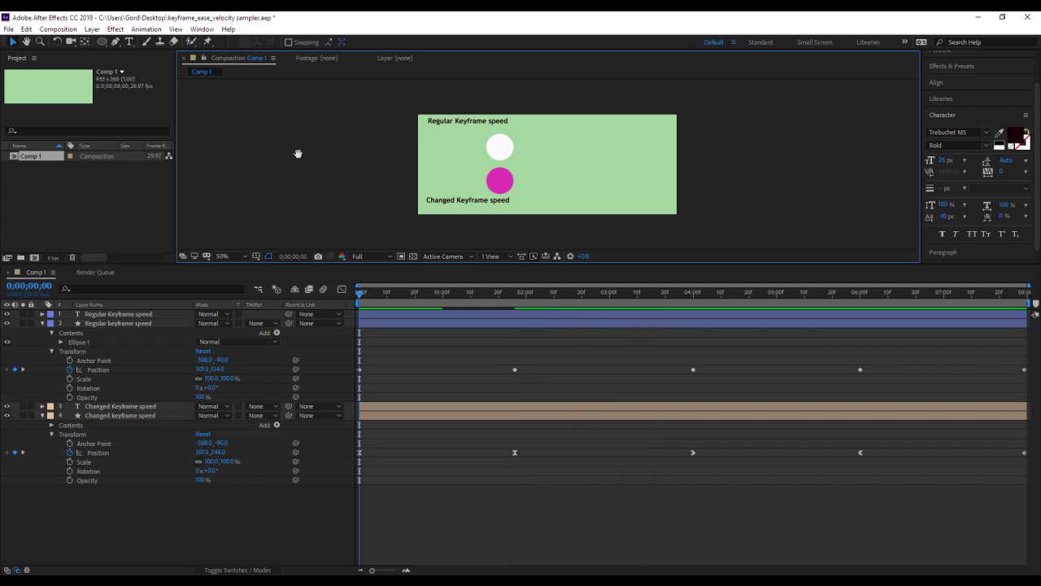
key(space)
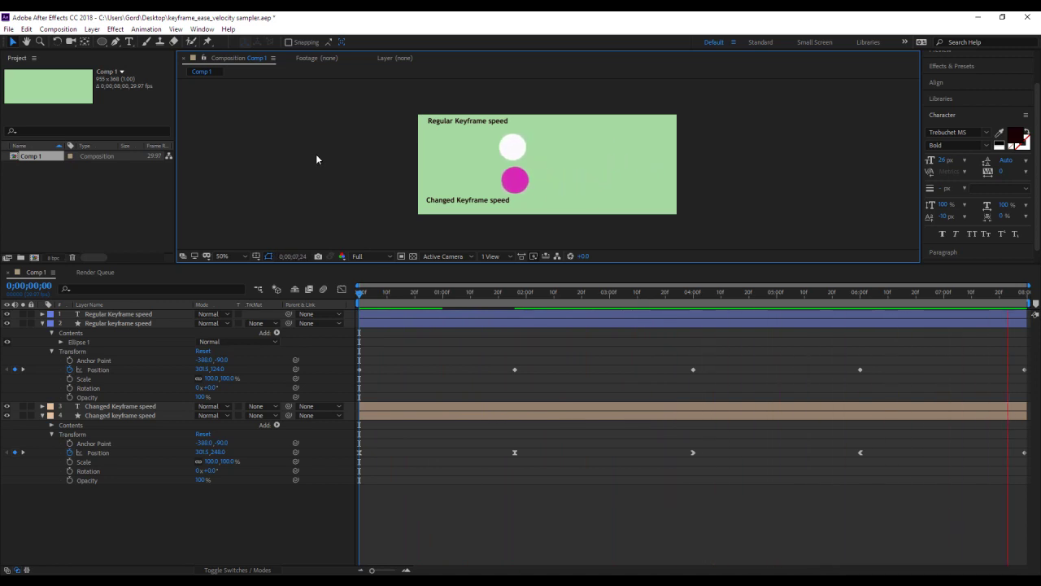
key(space)
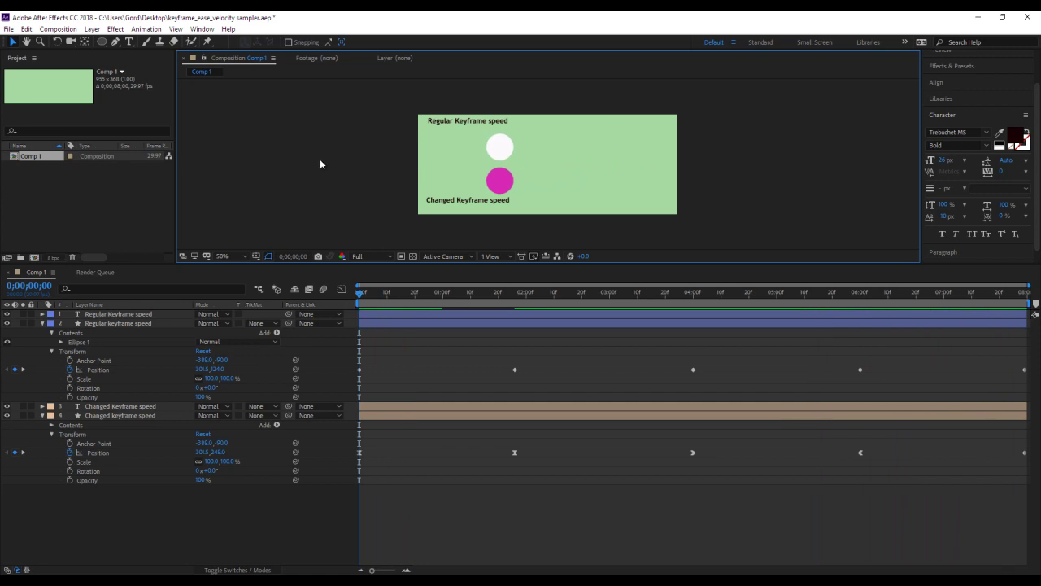
Step: View the changed circle's 02:00f Position keyframe as Graph Editor curves, then return to keyframes
click(515, 453)
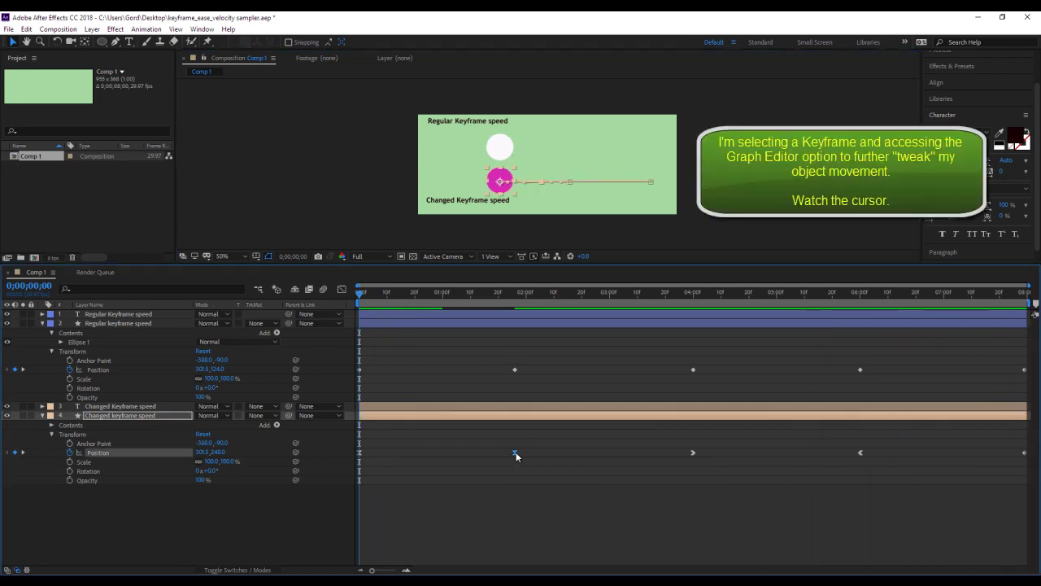
click(341, 290)
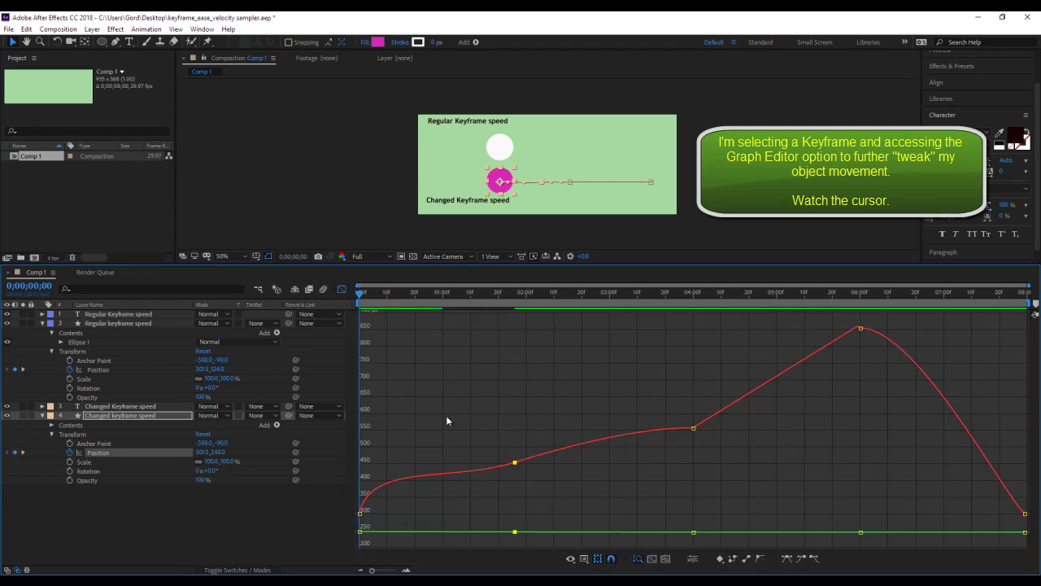
click(342, 290)
Step: In the Graph Editor, lower the regular circle's X at 02:00f and raise its Y at 04:00f
click(515, 370)
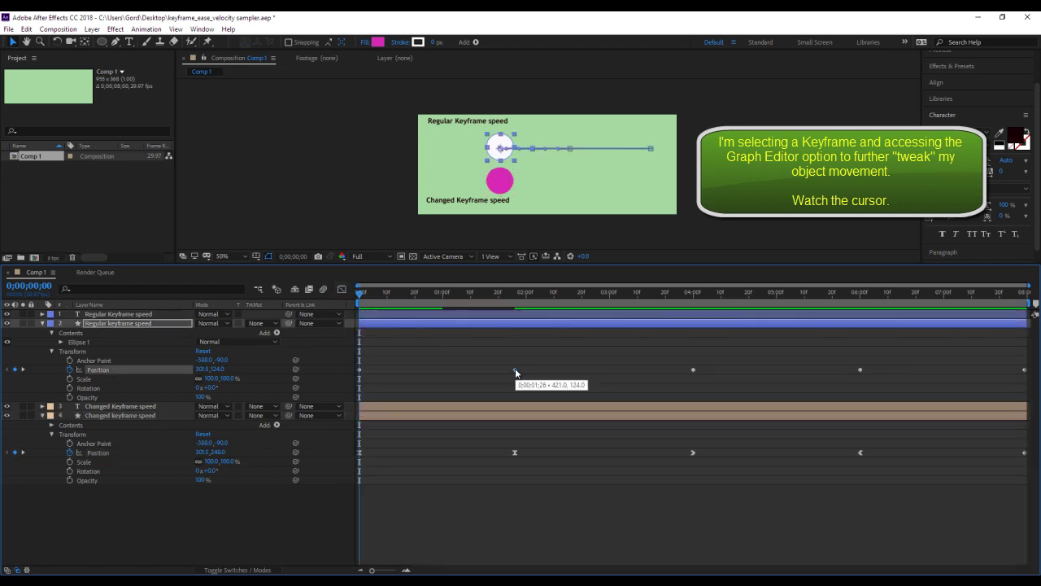
click(342, 291)
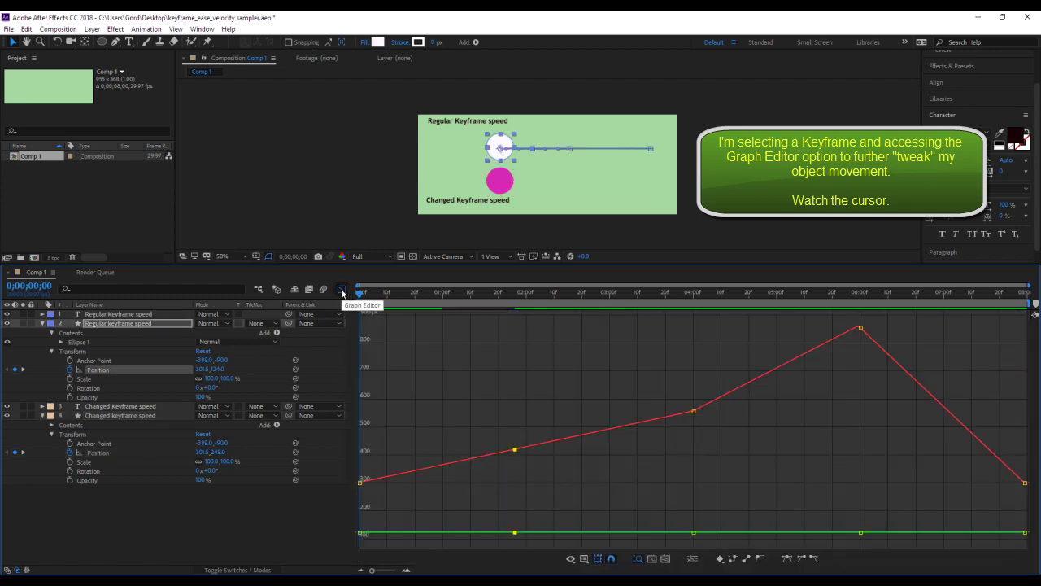
mouse_move(515, 449)
mouse_down()
mouse_move(515, 462)
mouse_move(515, 447)
mouse_up()
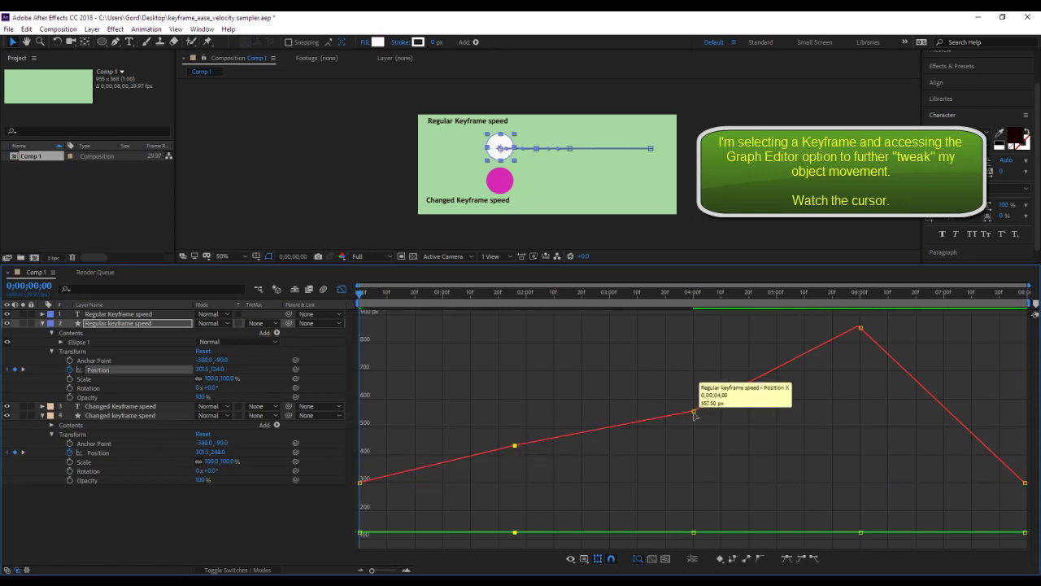
mouse_move(693, 410)
mouse_down()
mouse_move(692, 427)
mouse_move(677, 415)
mouse_move(693, 410)
mouse_up()
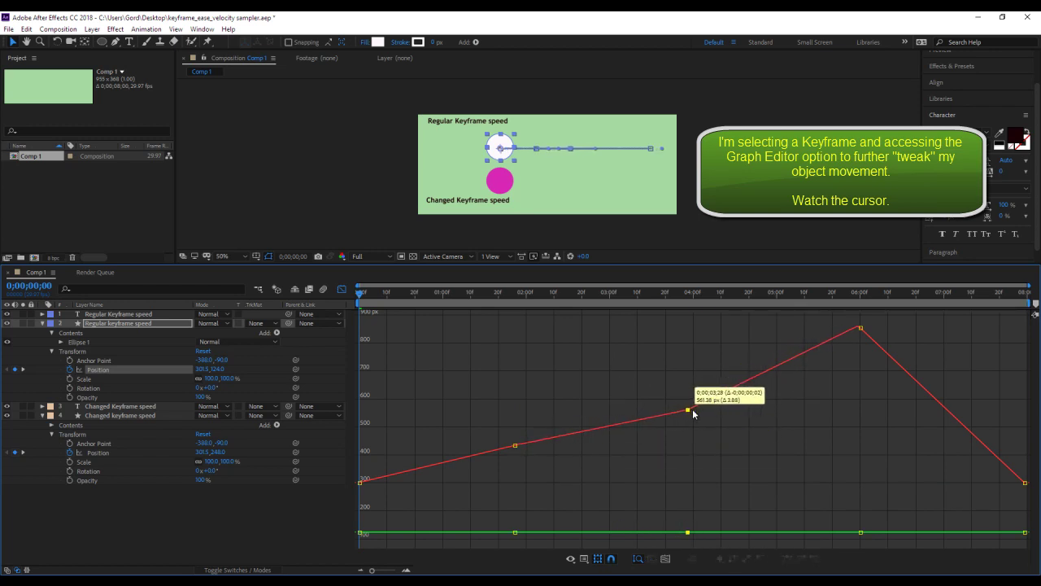
drag(693, 533, 696, 511)
Step: Deselect the layers, preview the reshaped motion, and turn off the Graph Editor
click(301, 144)
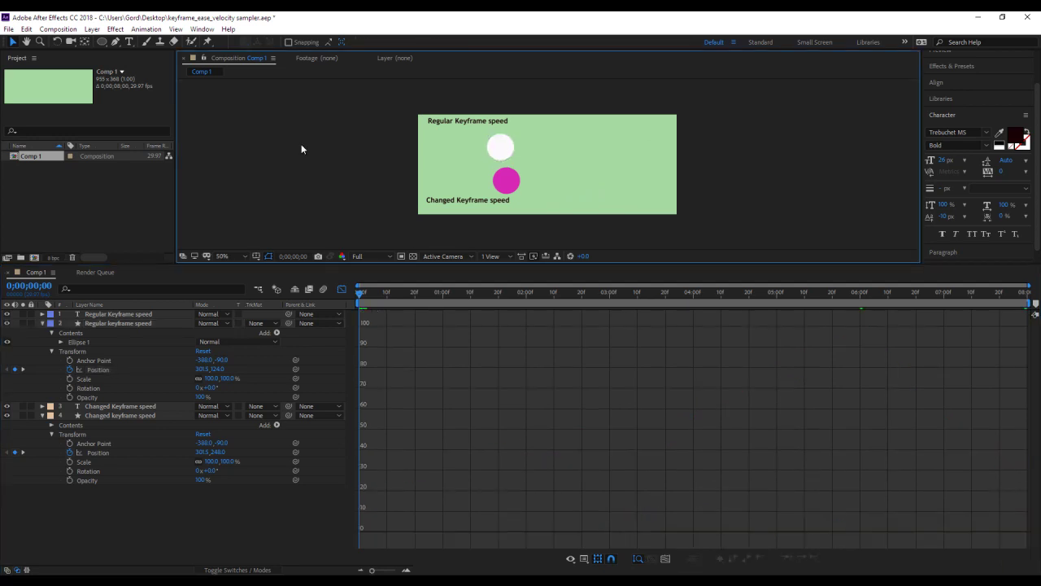
key(space)
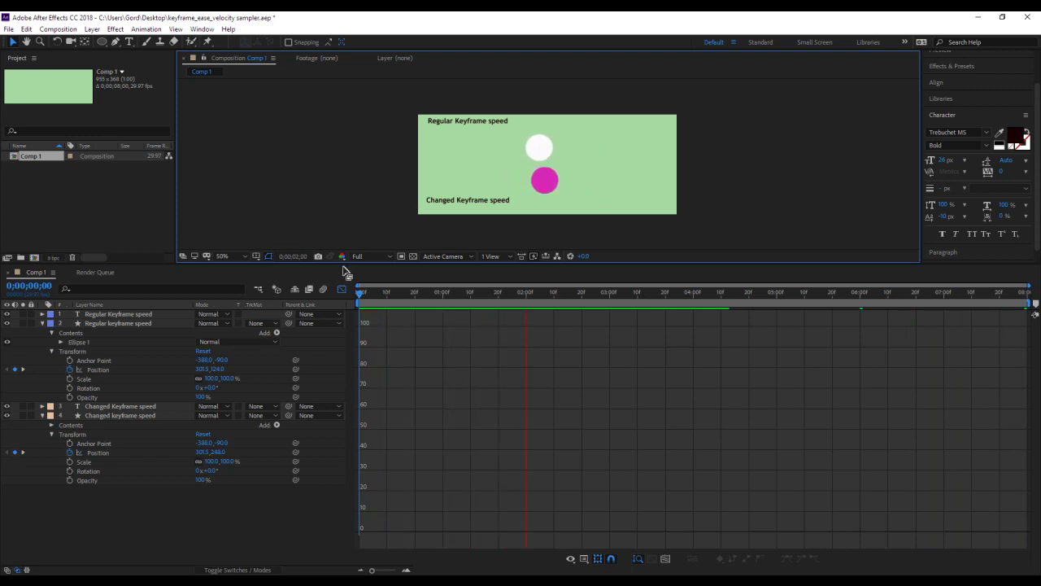
click(342, 290)
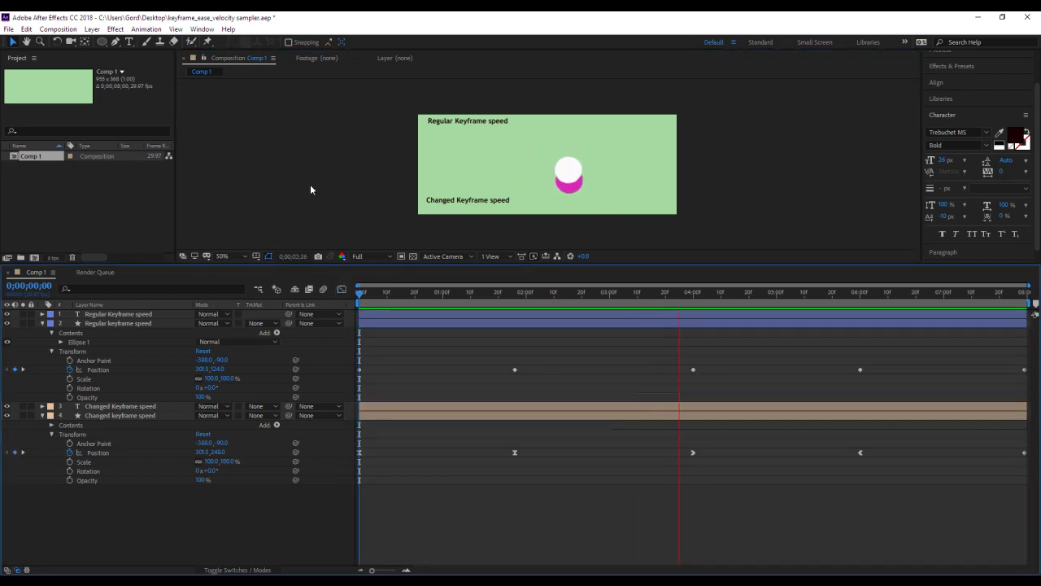